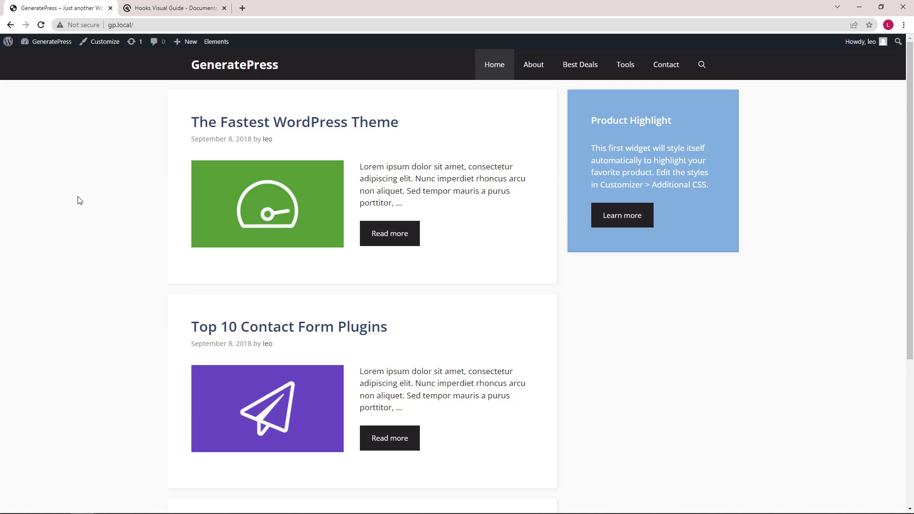
- Open the post 'The Fastest WordPress Theme' and open its editor in a new tab
click(205, 126)
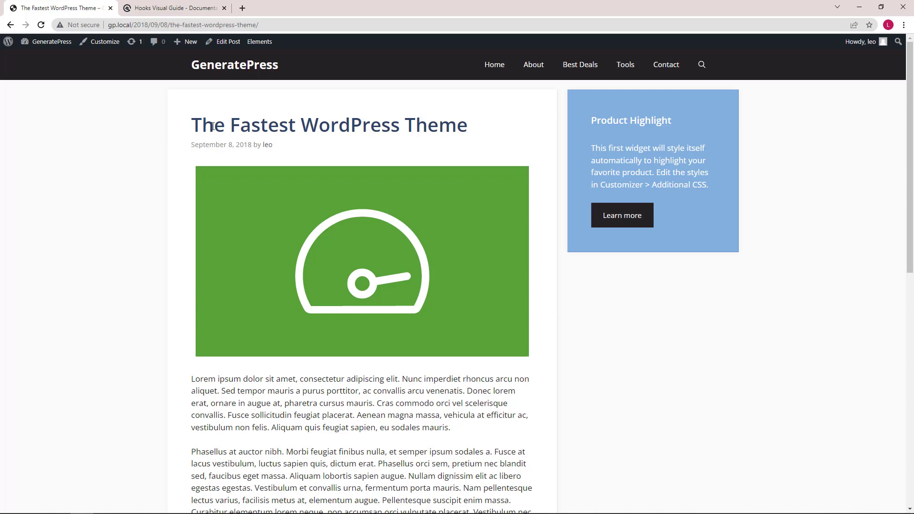
triple_click(212, 126)
click(212, 127)
middle_click(208, 44)
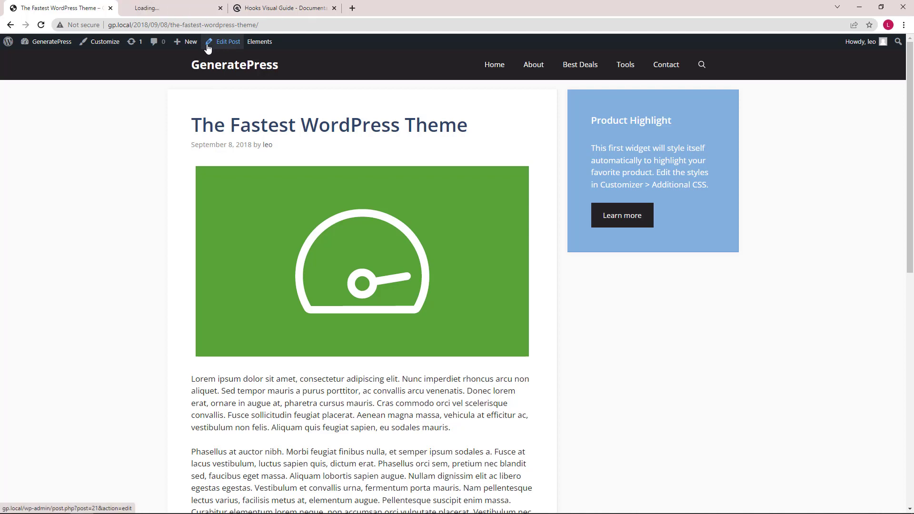
- Turn on the Custom fields panel under editor Preferences > Panels and reload the editor
click(128, 10)
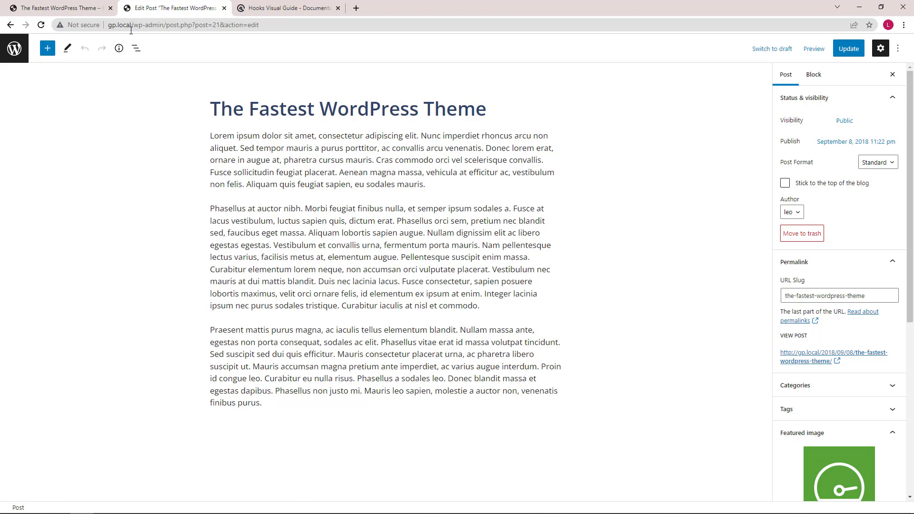
click(899, 50)
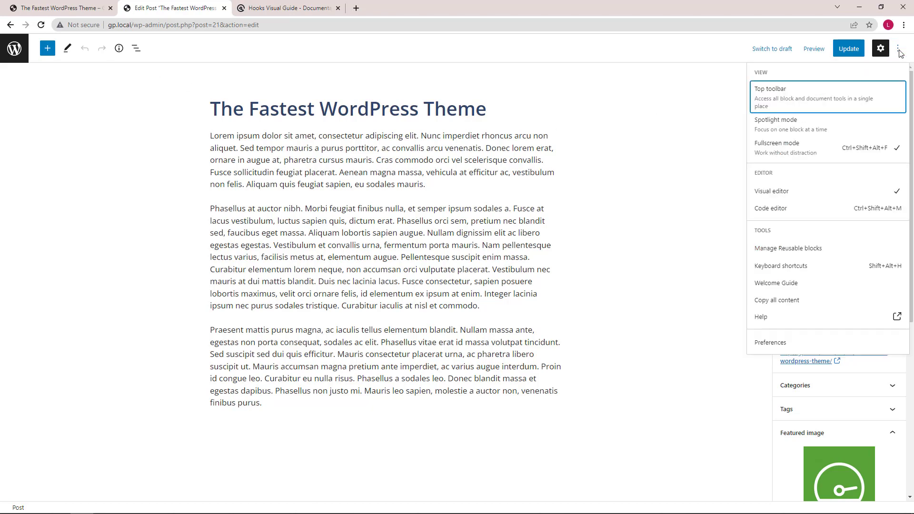
click(769, 344)
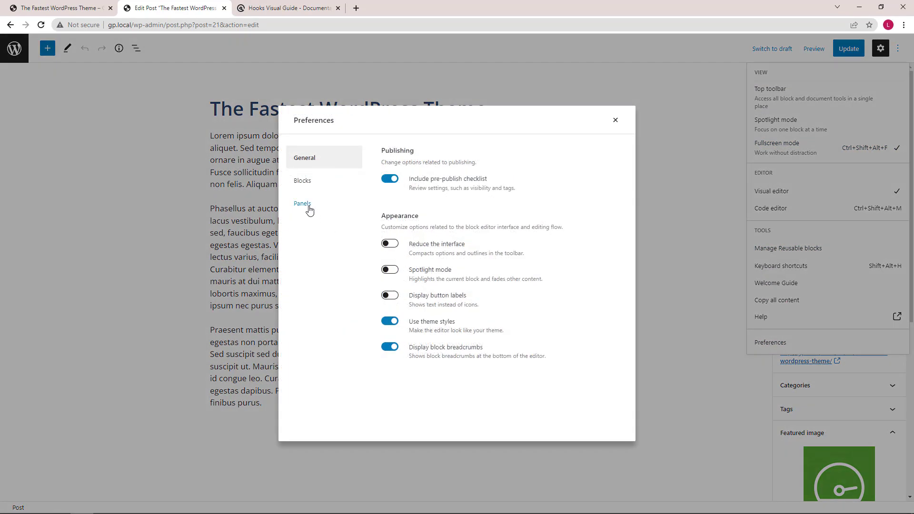
click(309, 209)
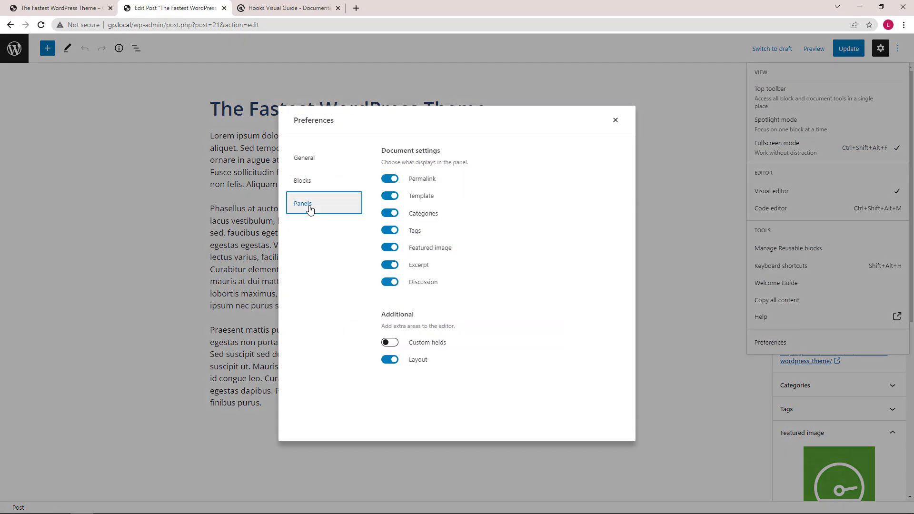
click(393, 343)
click(423, 387)
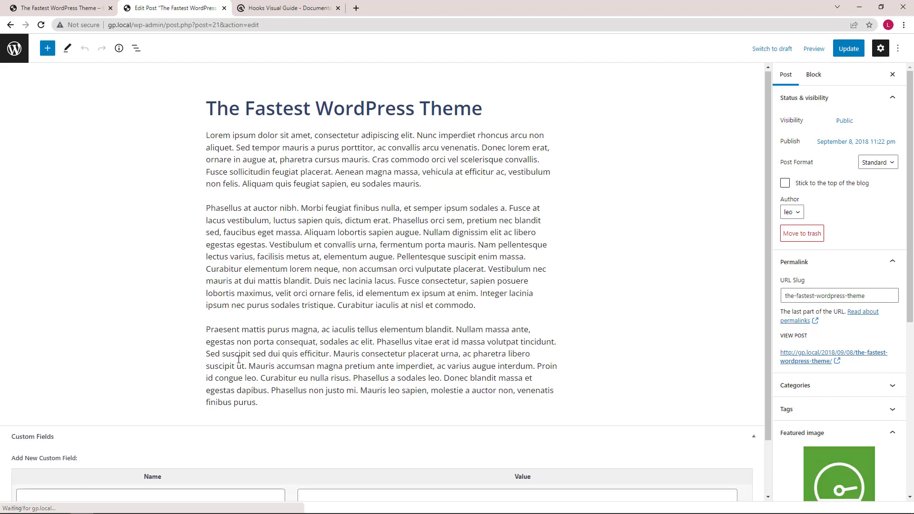
- Add a custom field 'subtitle' with value 'GP is awesome' and update the post
scroll(200, 409, down, 2)
click(21, 432)
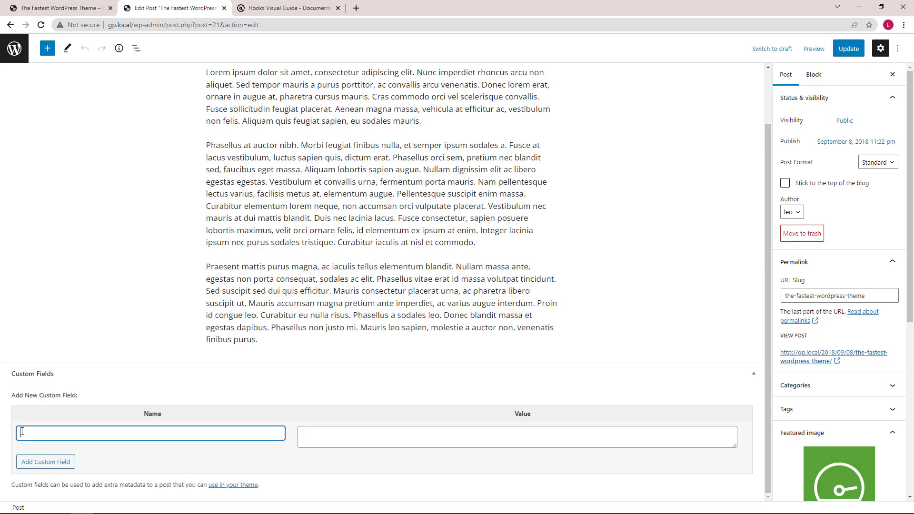
text(subtitle)
key(Tab)
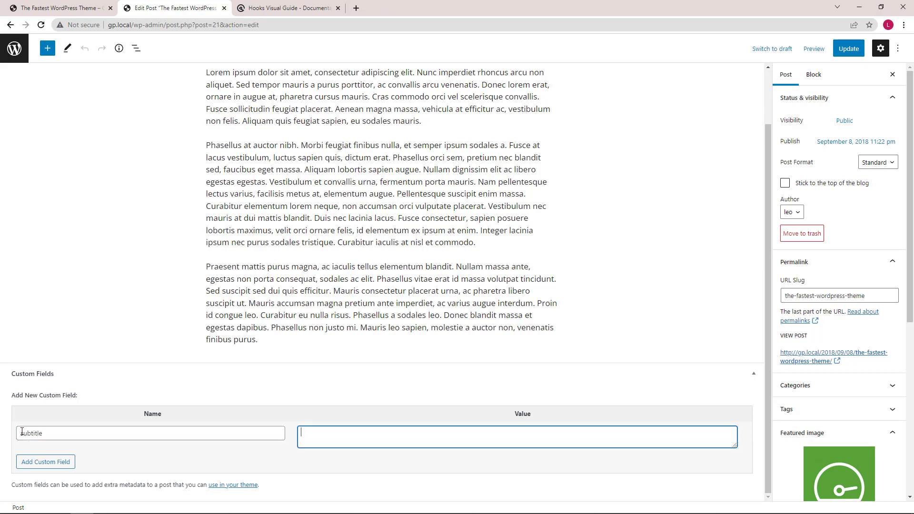
text(GP is awesome)
click(838, 53)
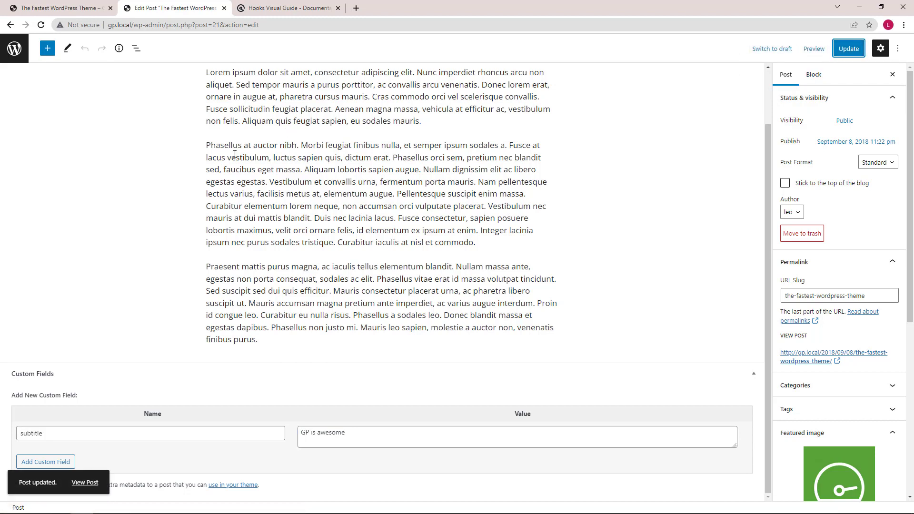
- Open GeneratePress Elements in a new tab and create a new Block element
click(27, 15)
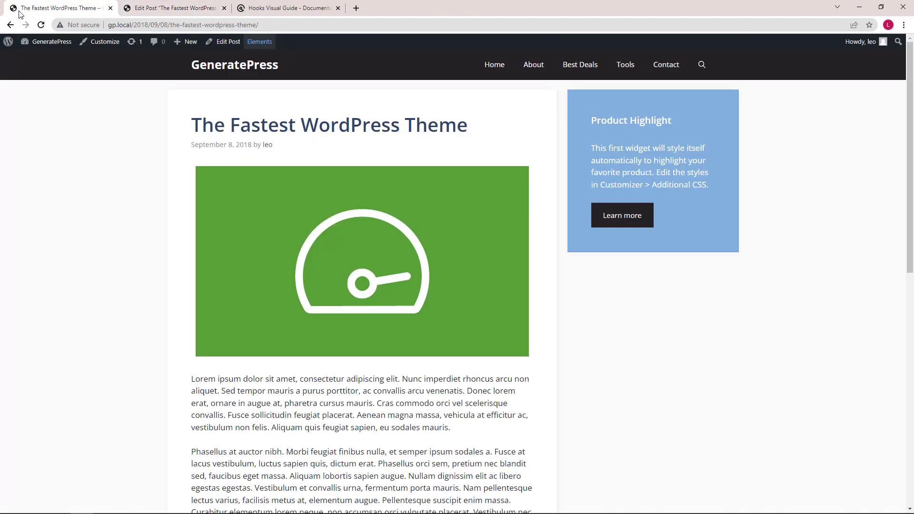
middle_click(257, 42)
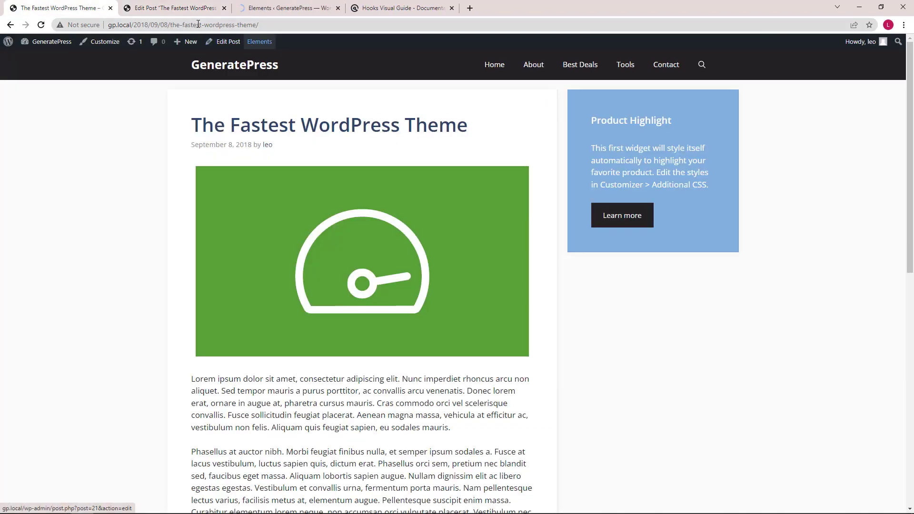
click(244, 11)
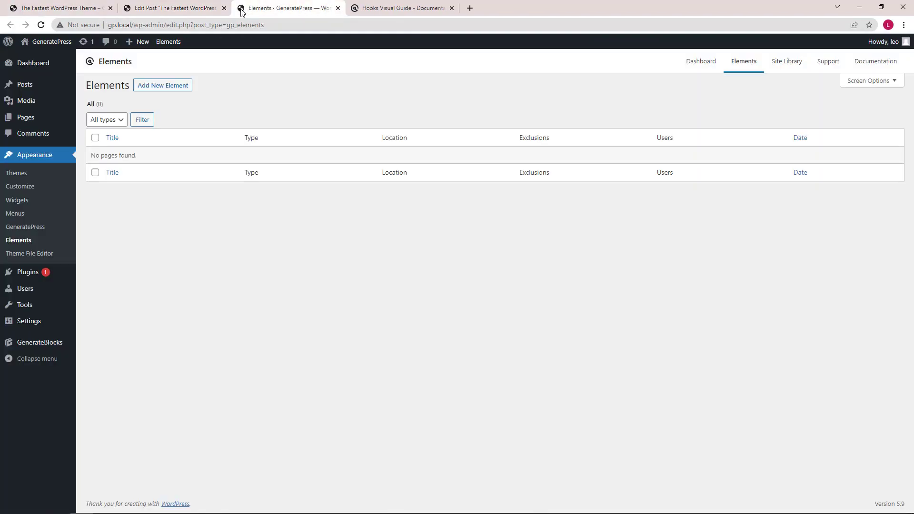
click(156, 90)
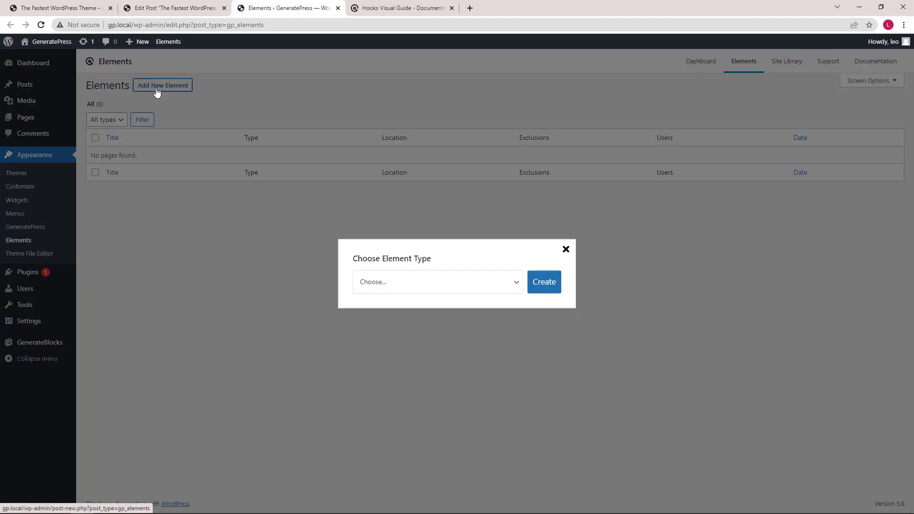
click(465, 281)
click(447, 310)
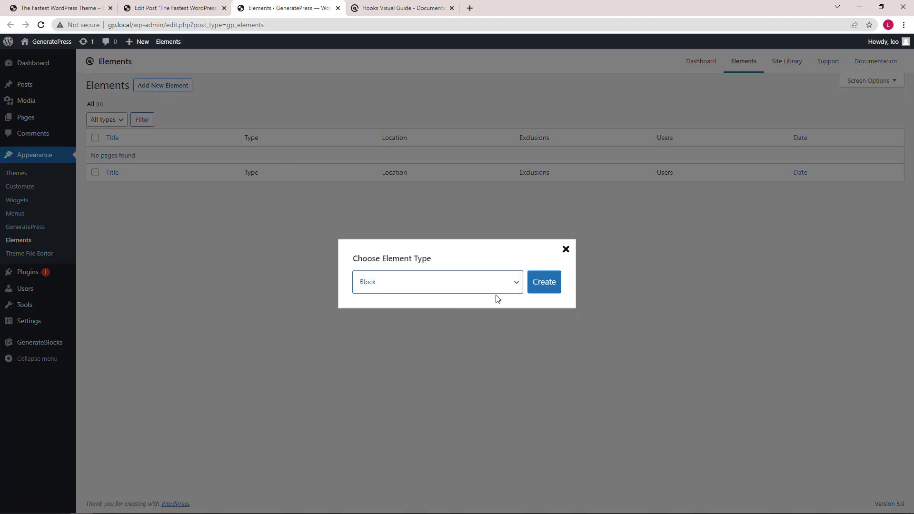
click(541, 287)
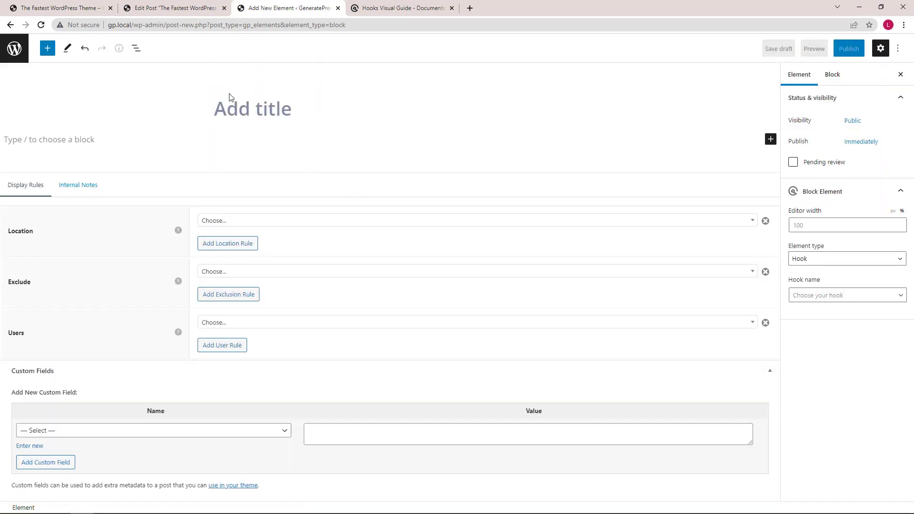
- Title the element 'Subtitle' and insert a Headline block into it
text(Subtitle)
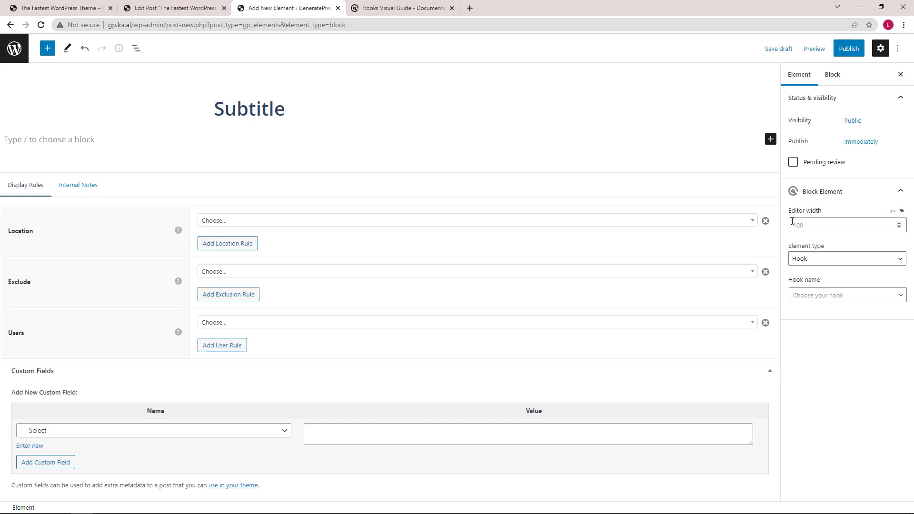
click(770, 140)
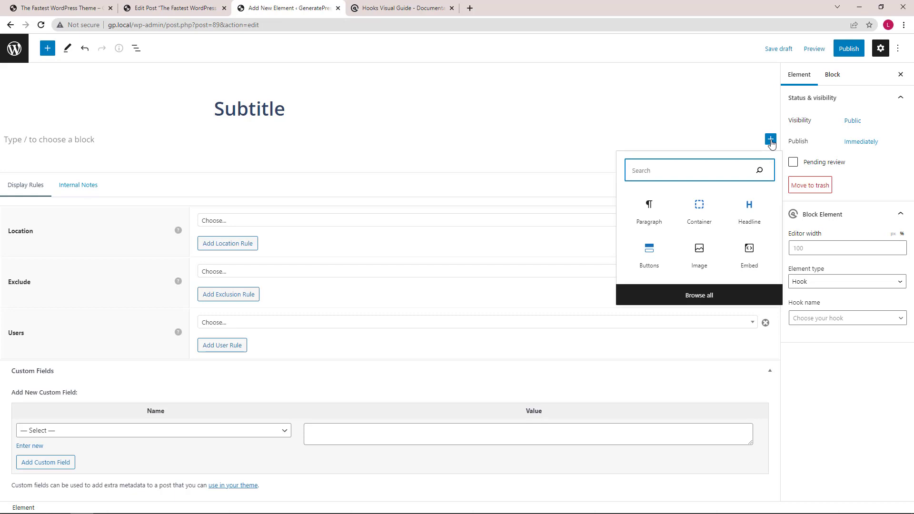
click(749, 214)
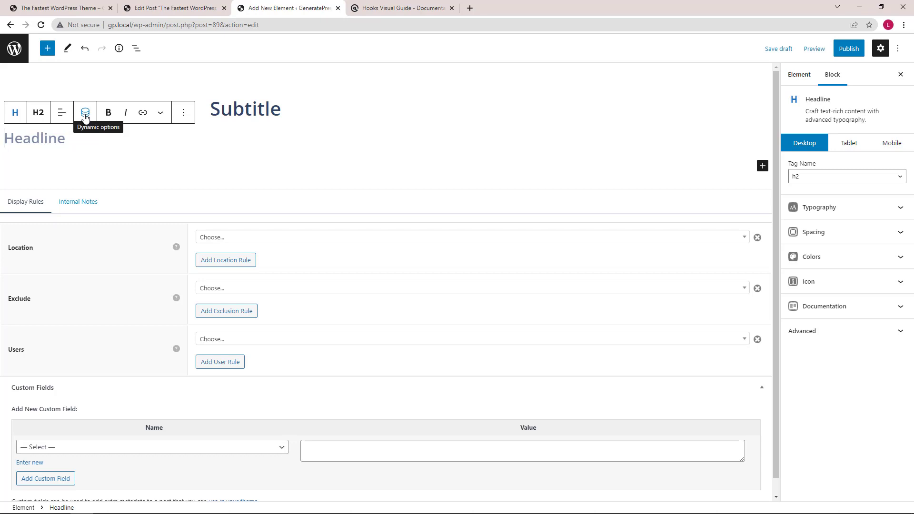
- Set the headline's dynamic text to Post meta using the meta field name 'subtitle'
click(84, 114)
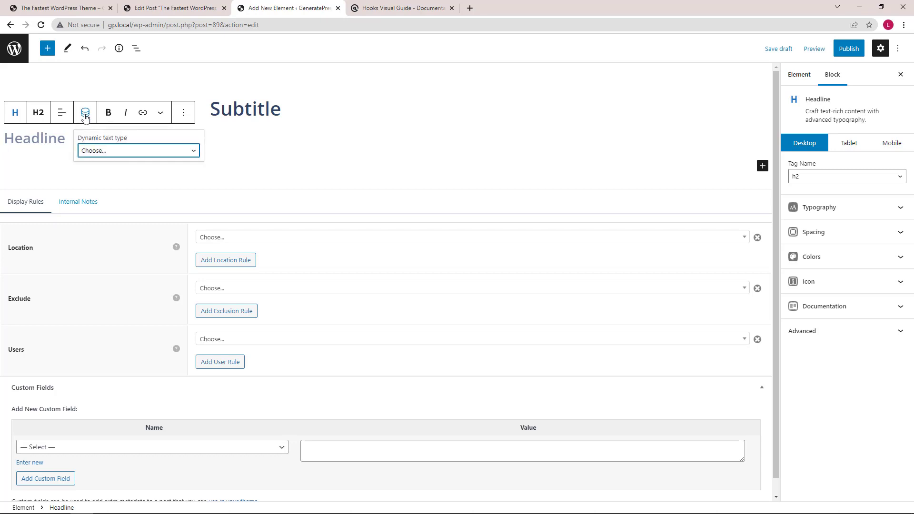
click(96, 151)
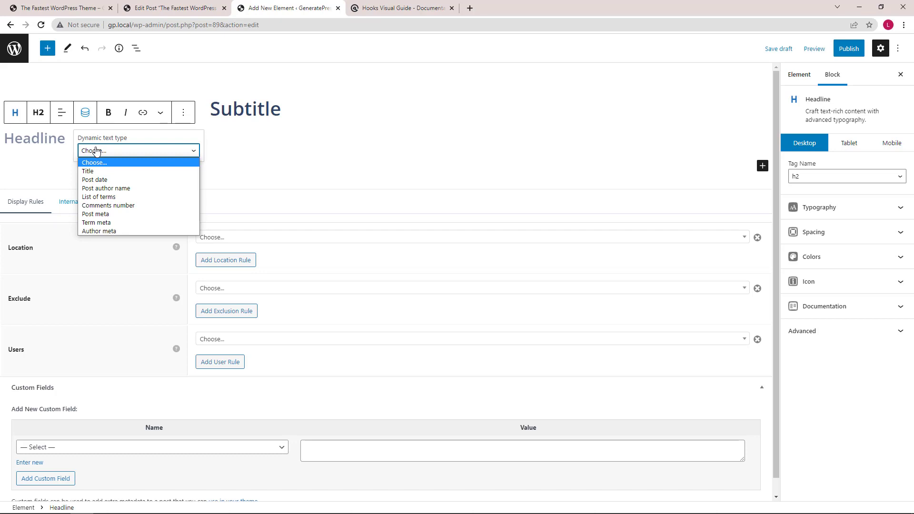
click(99, 214)
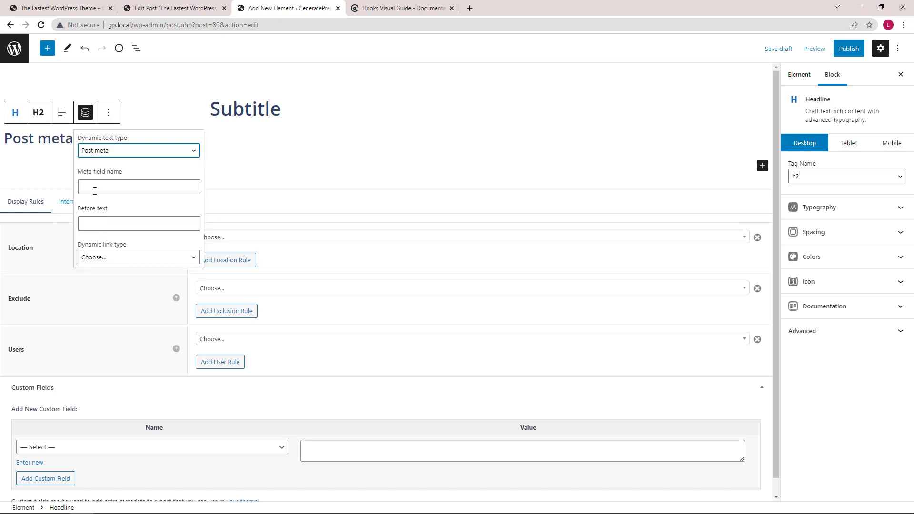
click(94, 189)
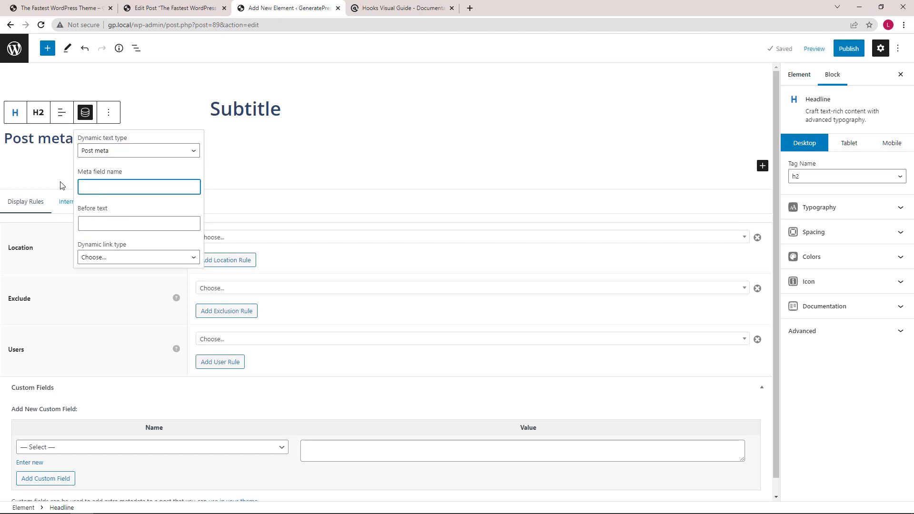
text(subtitle)
click(138, 8)
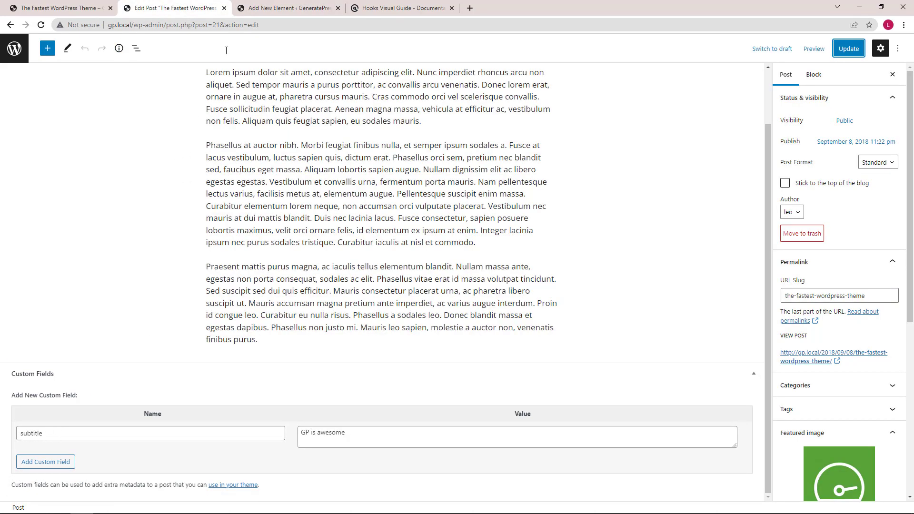
click(242, 9)
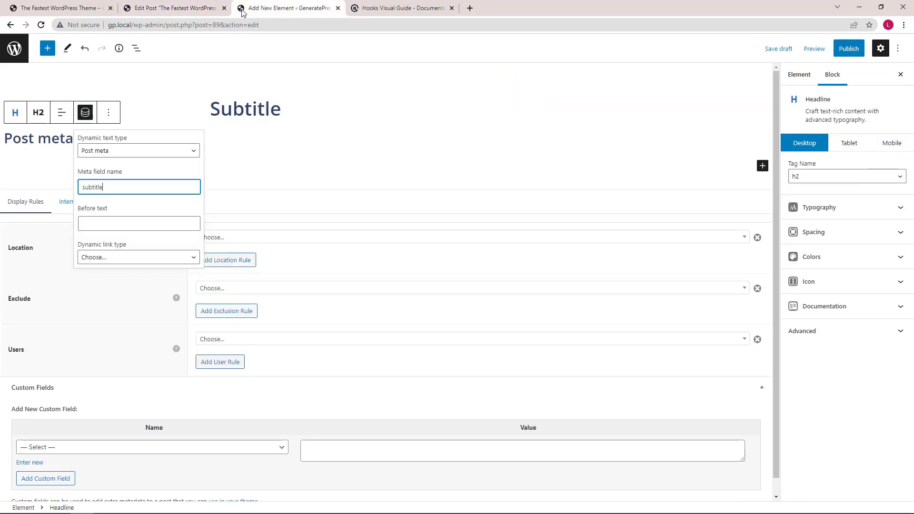
click(86, 115)
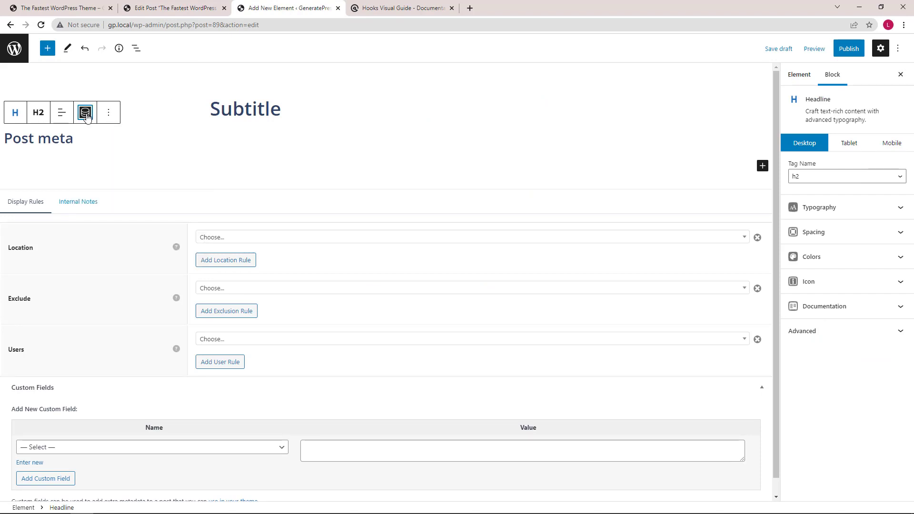
- Set the element's display location to Post – All Posts and show the Element settings
click(296, 237)
click(287, 254)
text(post)
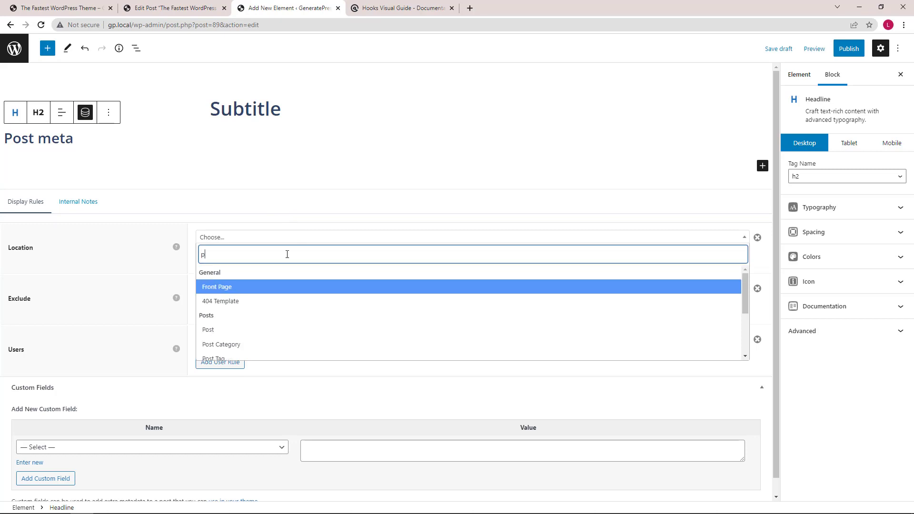
click(291, 288)
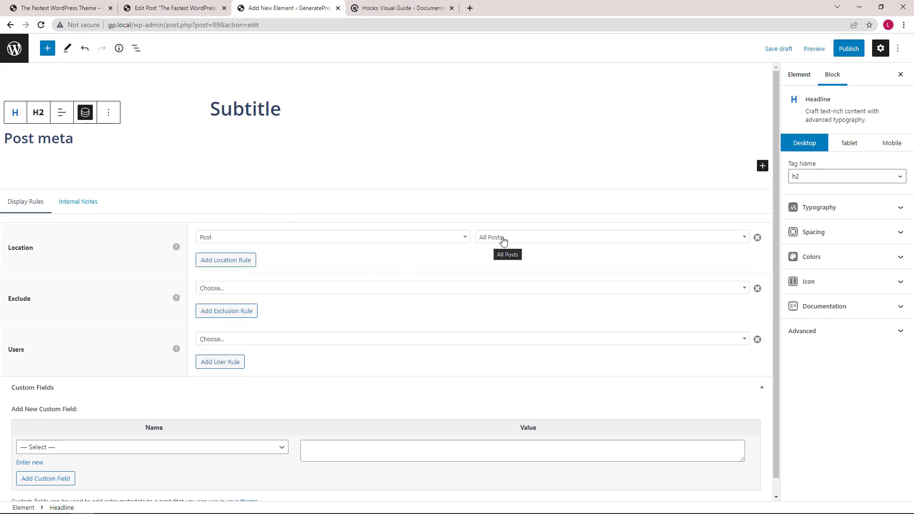
click(790, 76)
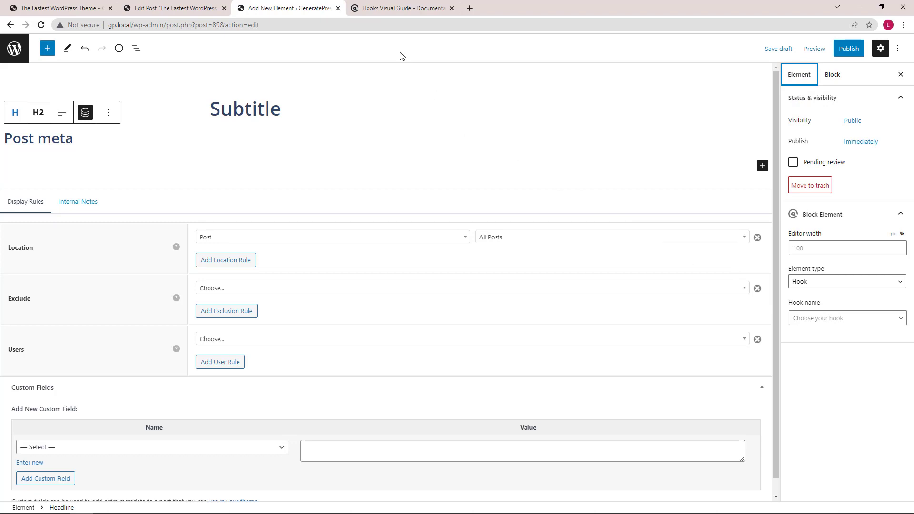
click(356, 12)
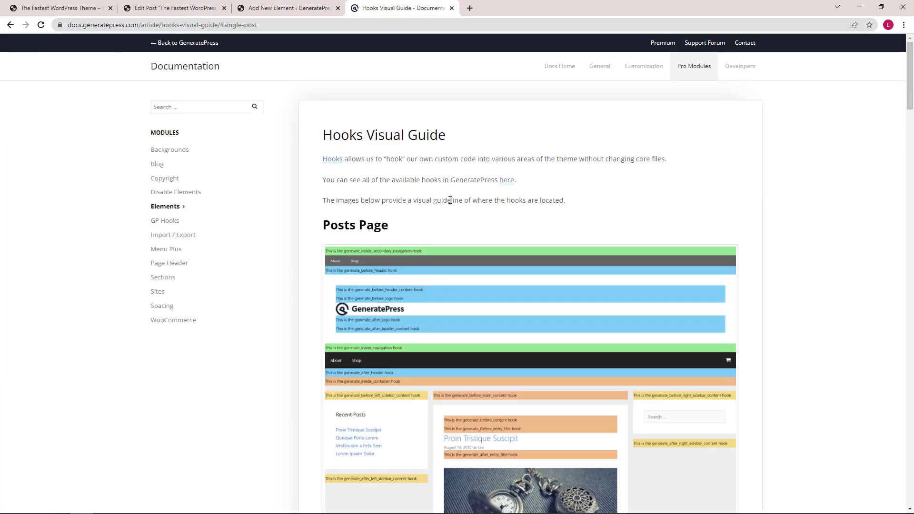
scroll(505, 230, down, 15)
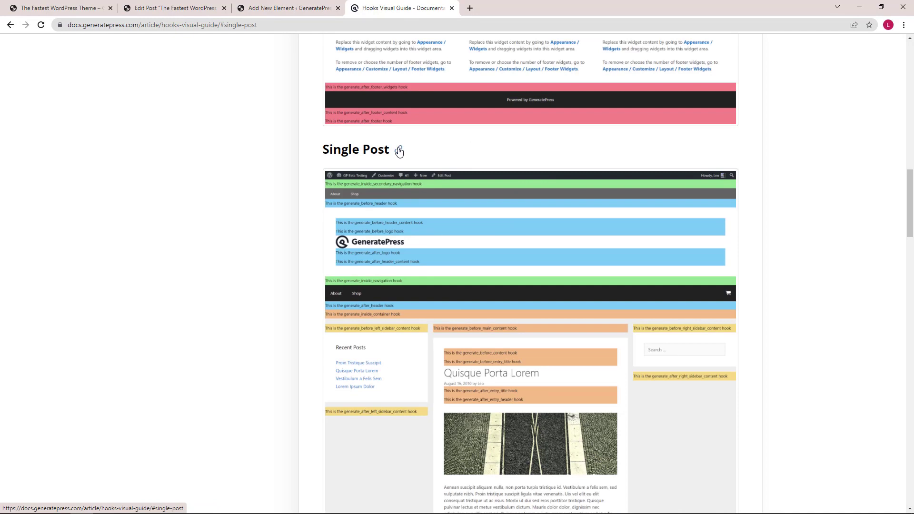
click(399, 152)
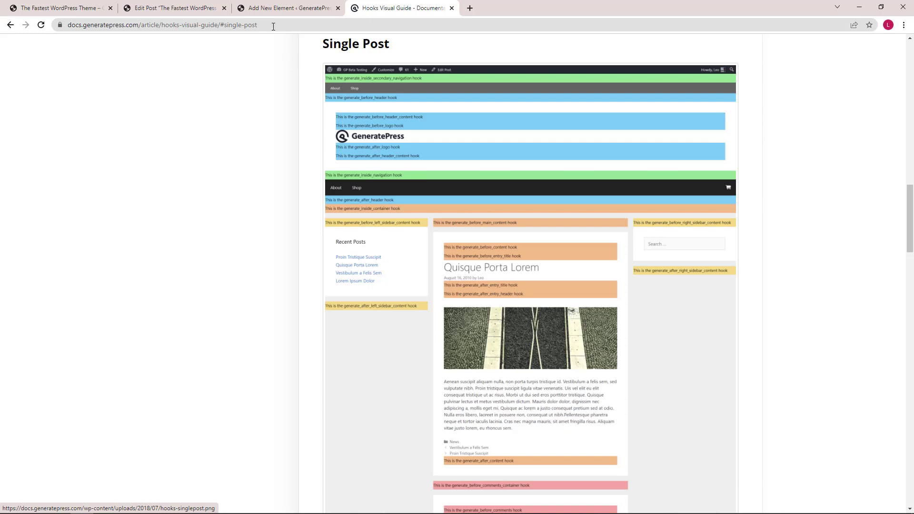
click(241, 9)
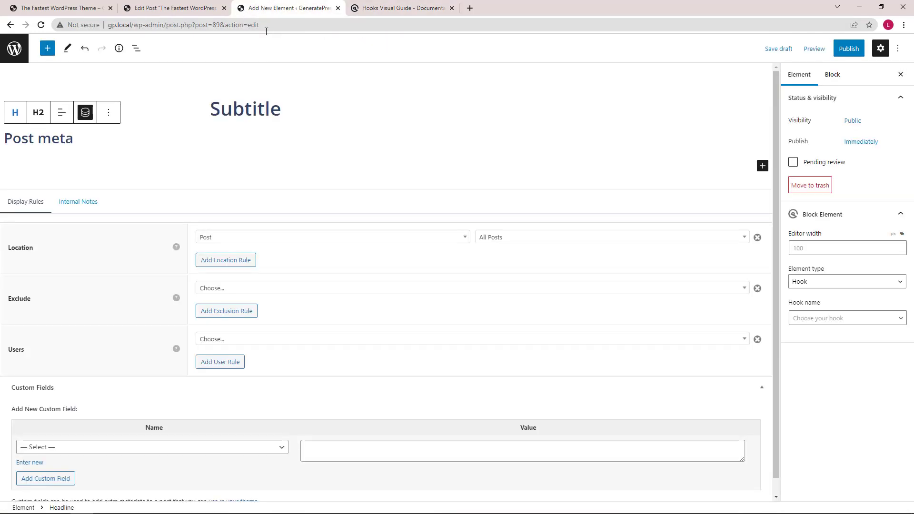
- Hook the element to after_entry_title and publish it
click(901, 320)
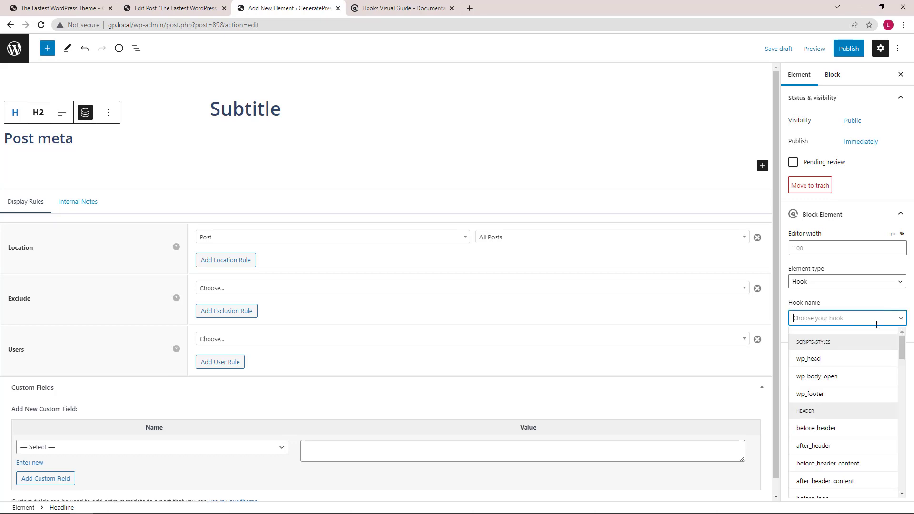
text(after)
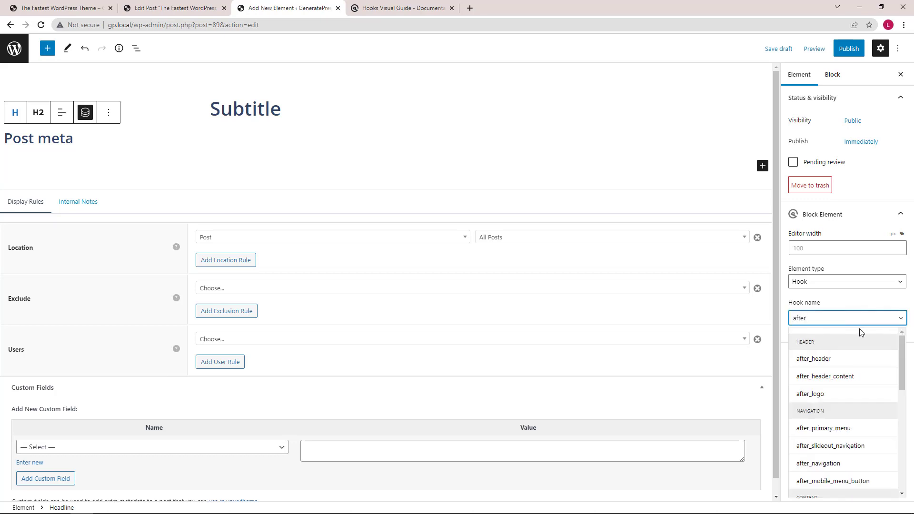
text(_entry)
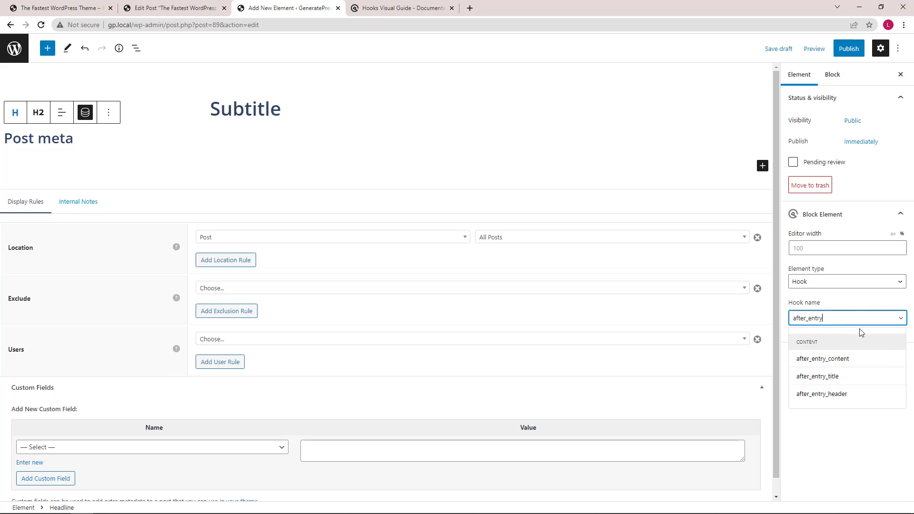
click(831, 377)
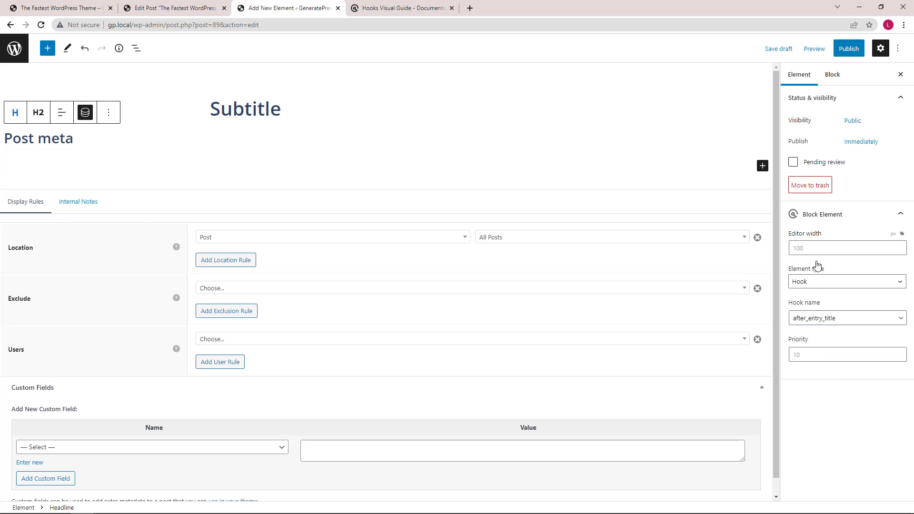
click(841, 52)
click(808, 52)
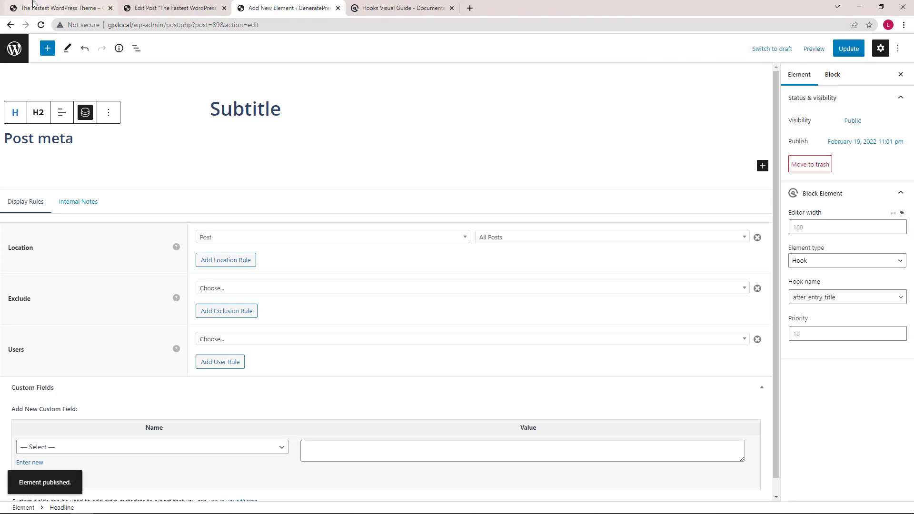
- Reload the live post and highlight the date line, which sits above the 'GP is awesome' subtitle
click(14, 8)
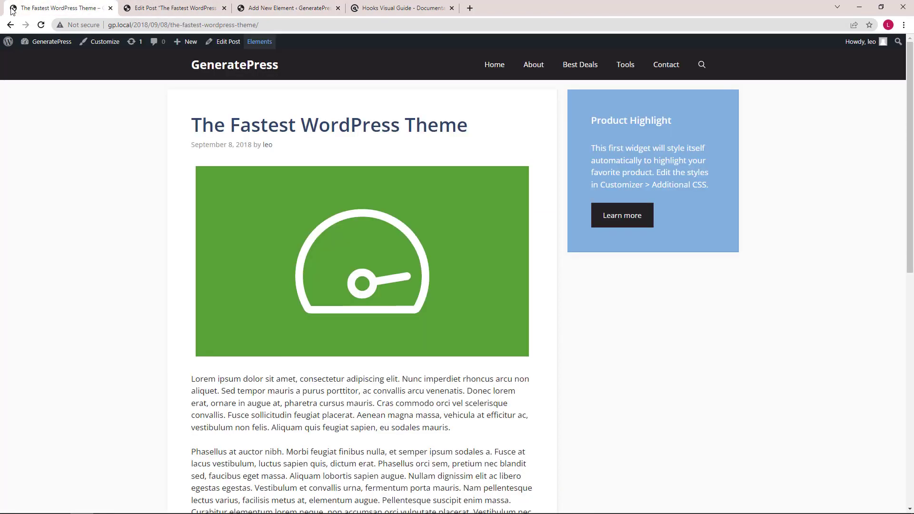
click(41, 26)
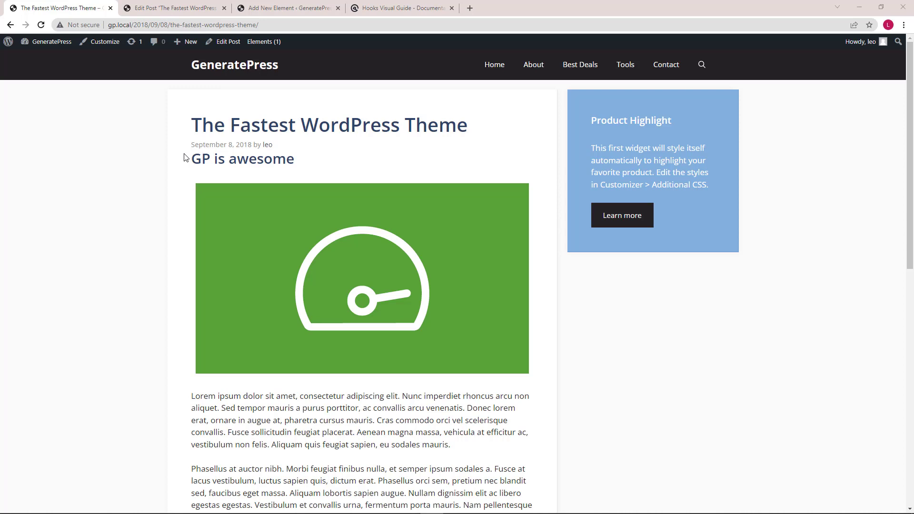
drag(191, 144, 278, 144)
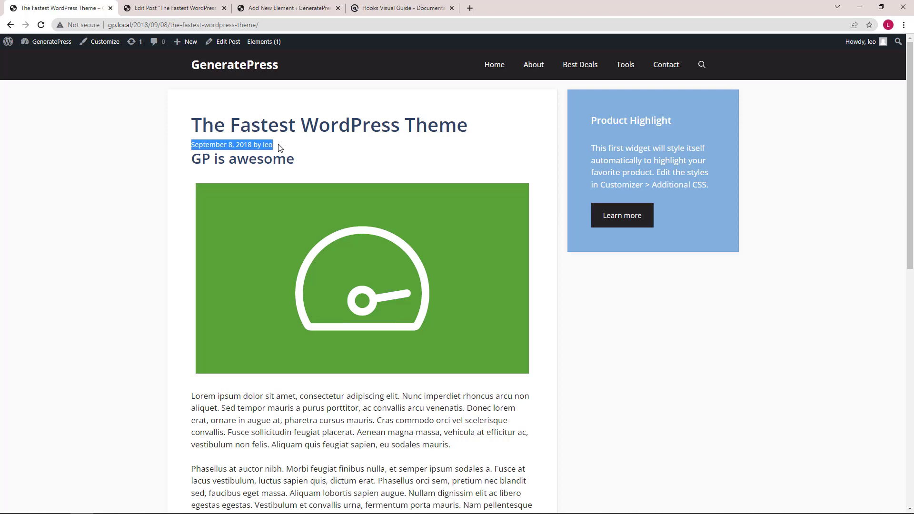
- Change the element priority to 5, update it, and reload the live post to confirm placement
click(242, 13)
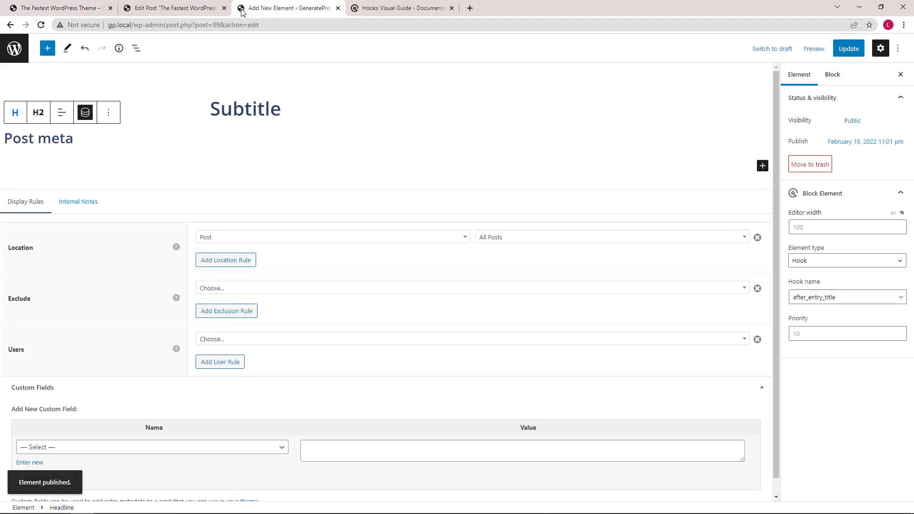
click(802, 333)
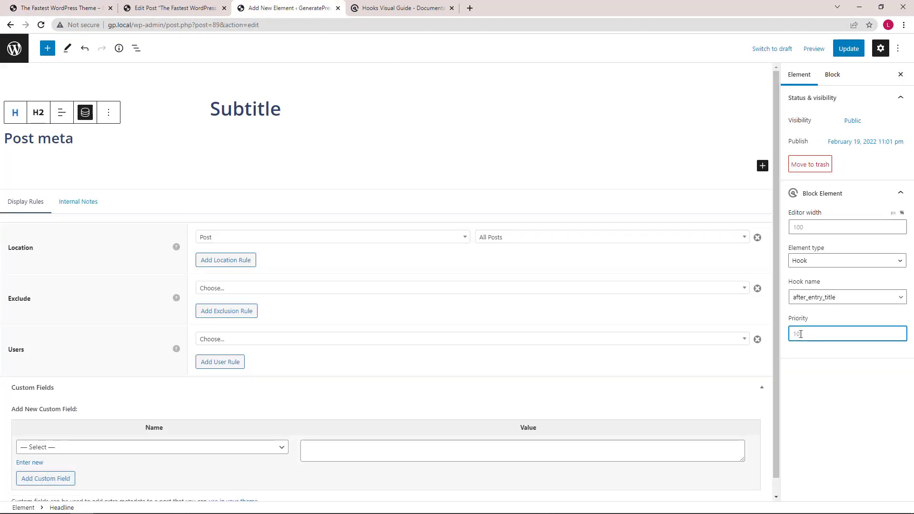
text(5)
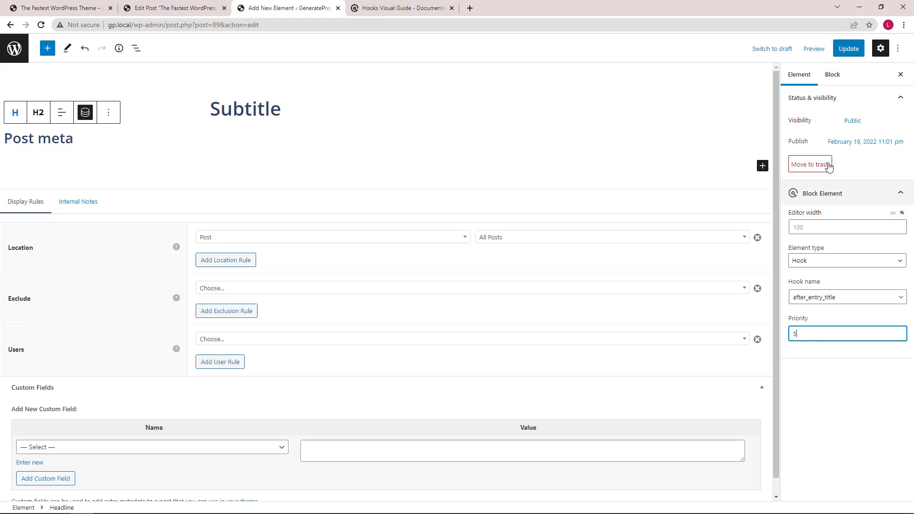
click(848, 52)
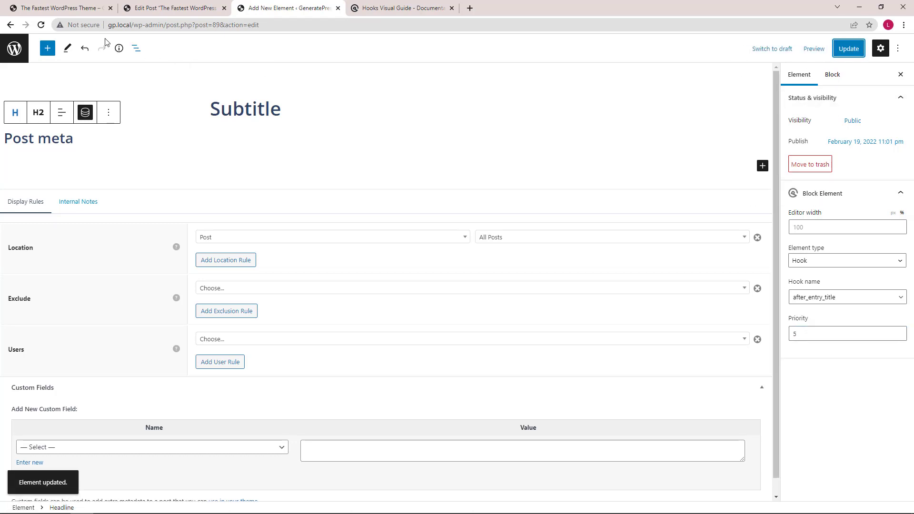
click(14, 11)
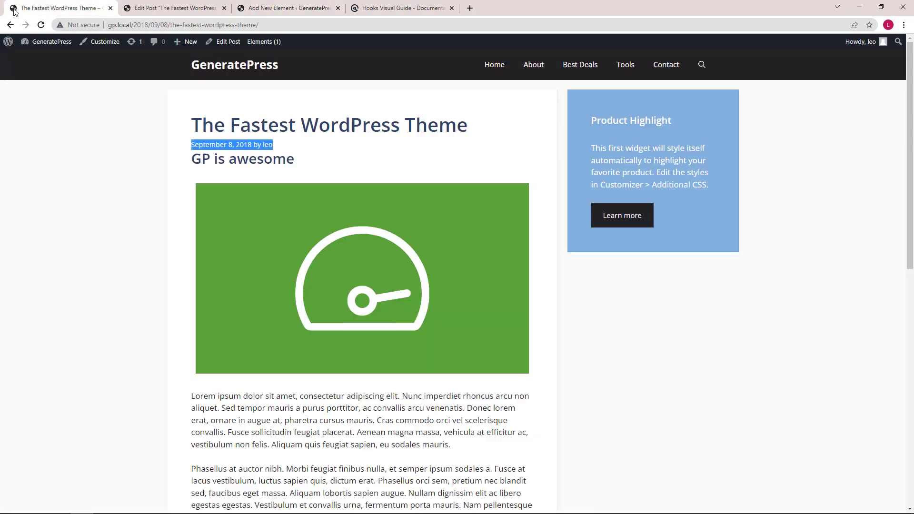
click(41, 25)
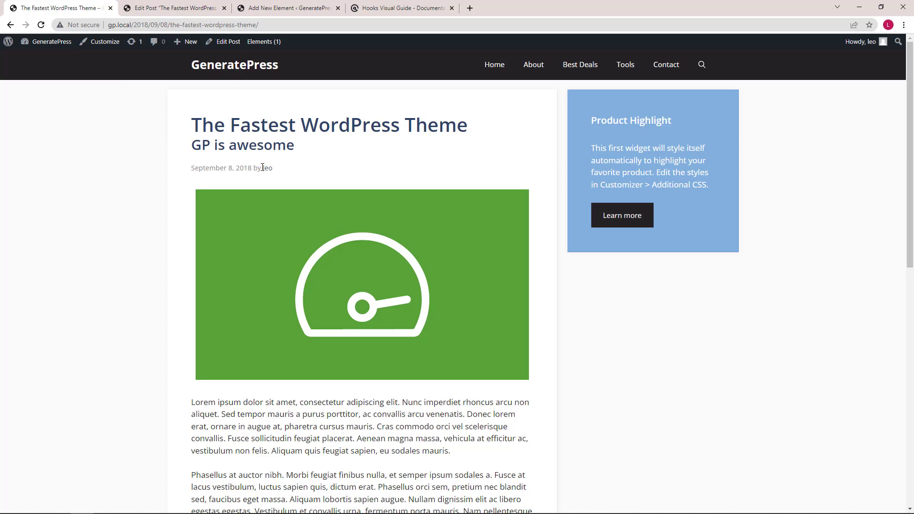
- Open the Top 10 Contact Form Plugins post and add a 'subtitle' custom field with value 'GP rocks'
click(221, 69)
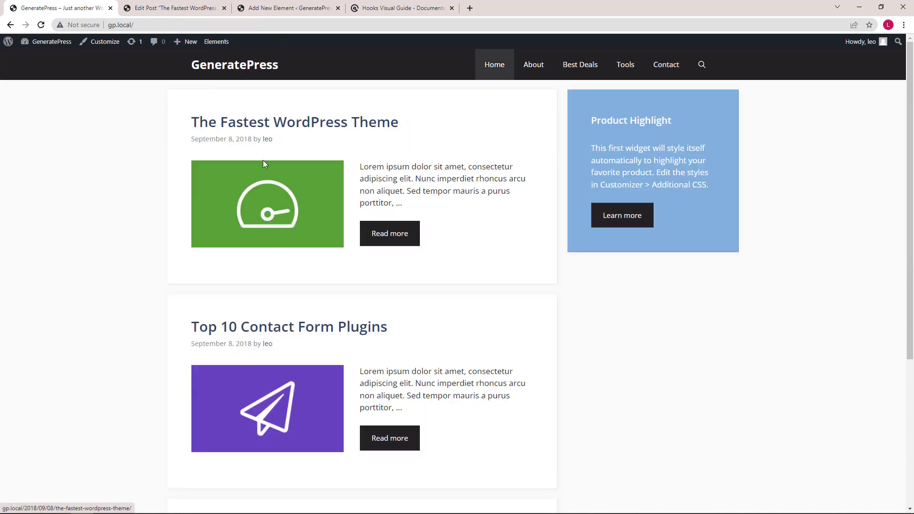
click(306, 327)
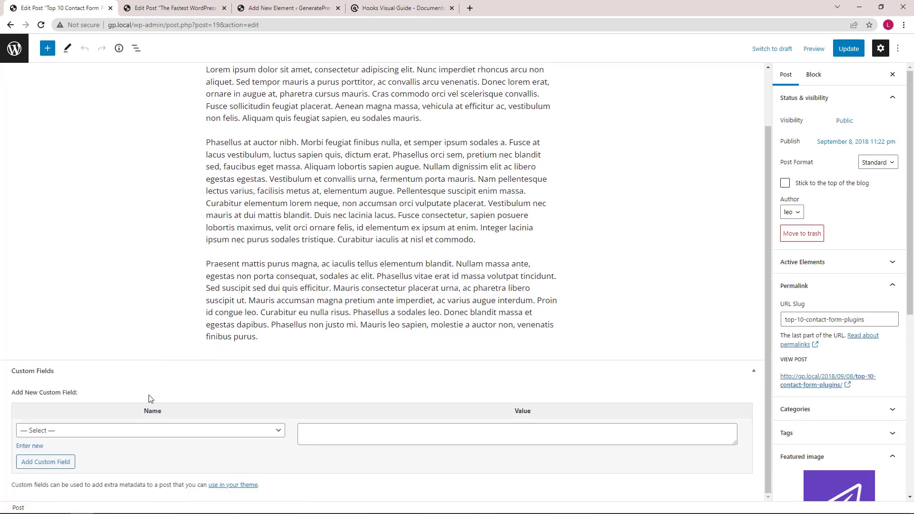
click(135, 430)
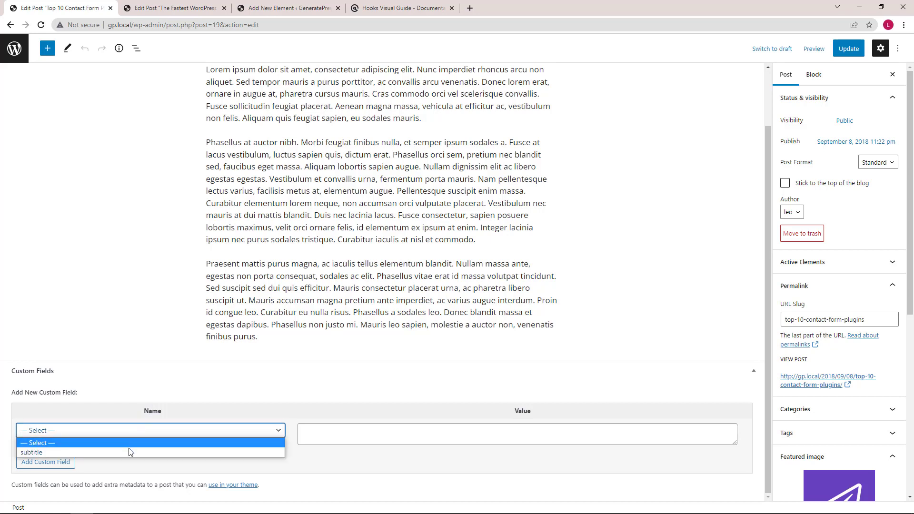
click(127, 450)
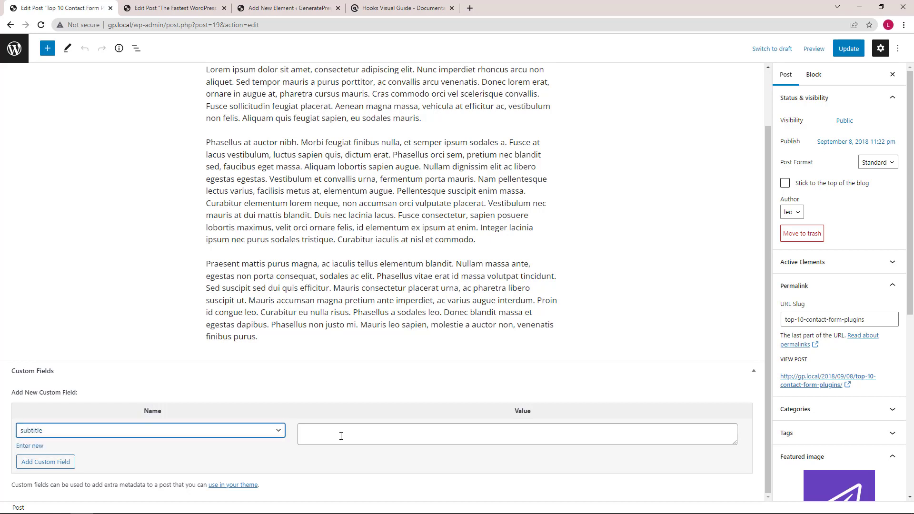
click(342, 435)
text(GP rocks)
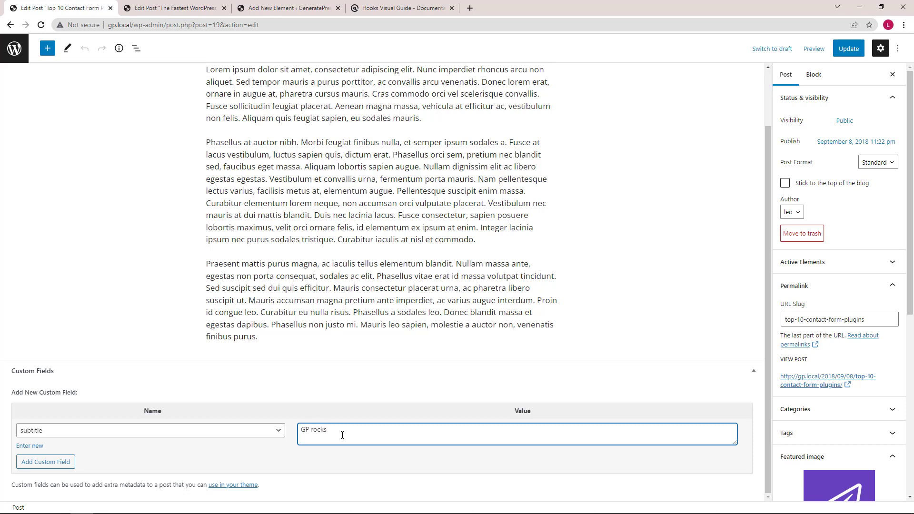
- Update the post and view it live to check that 'GP rocks' appears under the title
click(848, 49)
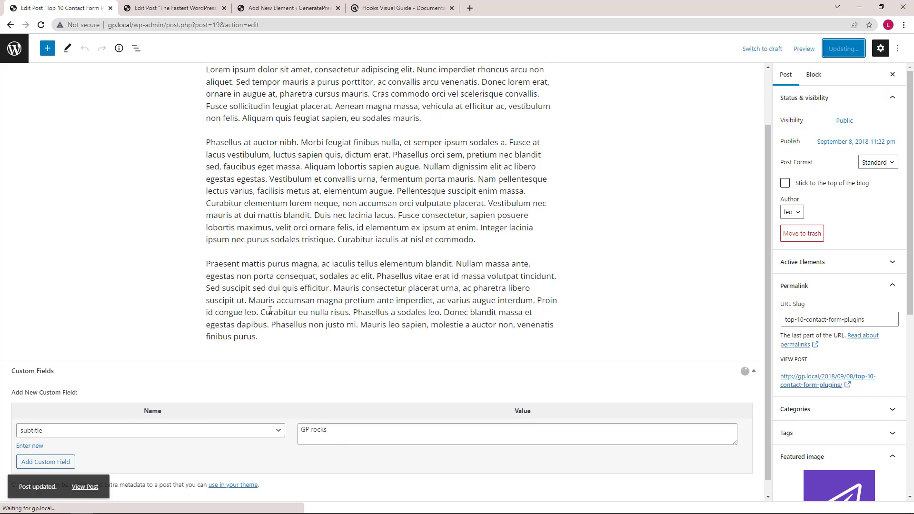
click(85, 485)
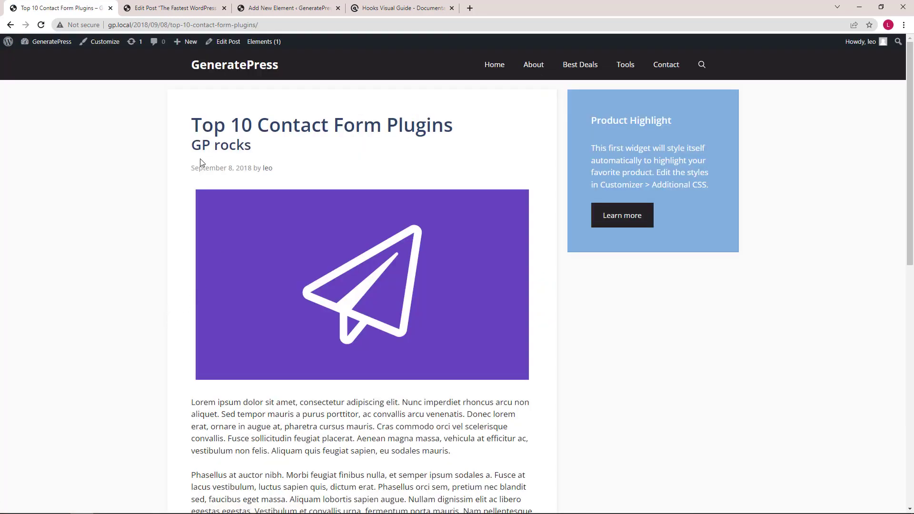
drag(191, 145, 281, 148)
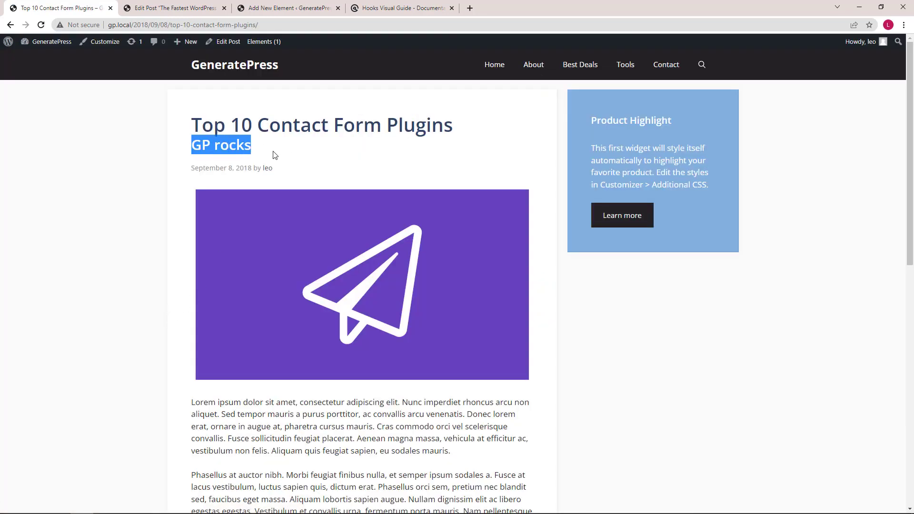
click(274, 155)
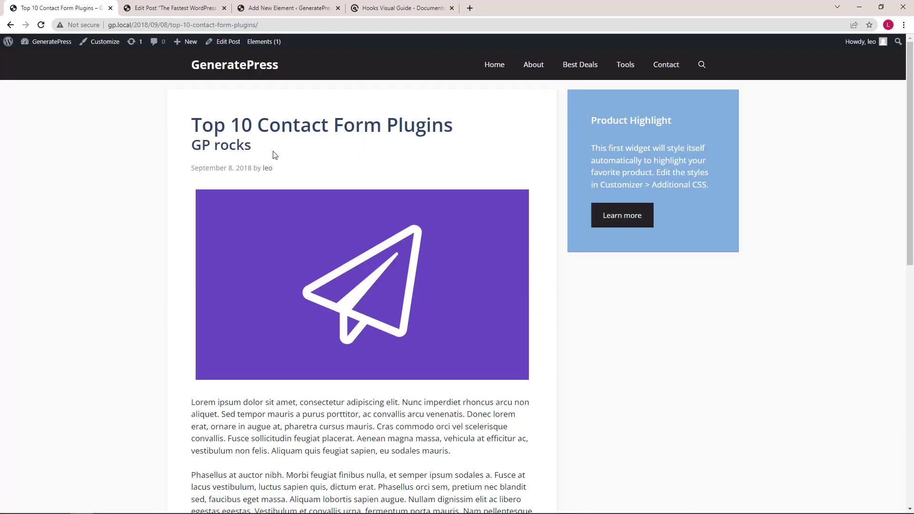